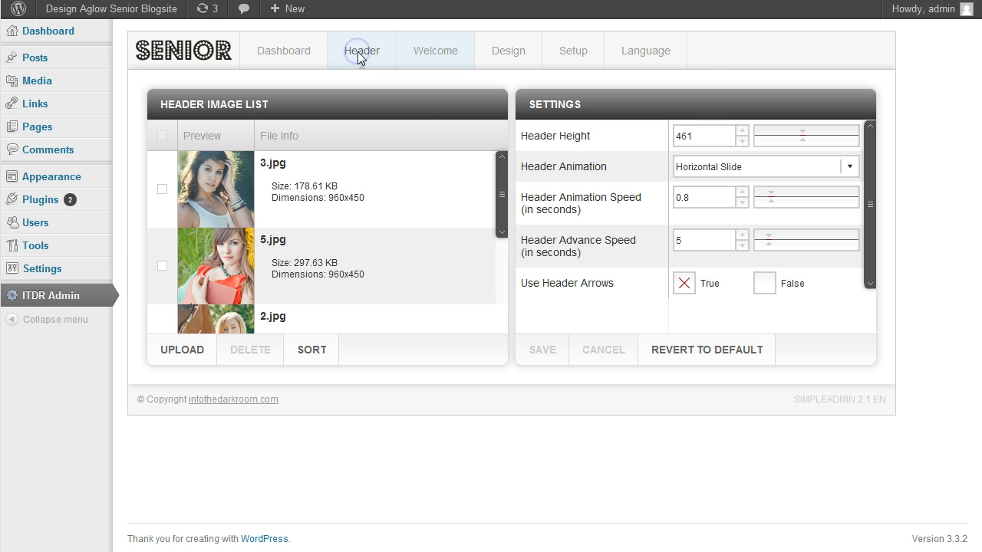
Step: Review the header image list together with its upload and sort dialogs, leaving the images as they are
left_click_drag(503, 197, 500, 165)
left_click(184, 351)
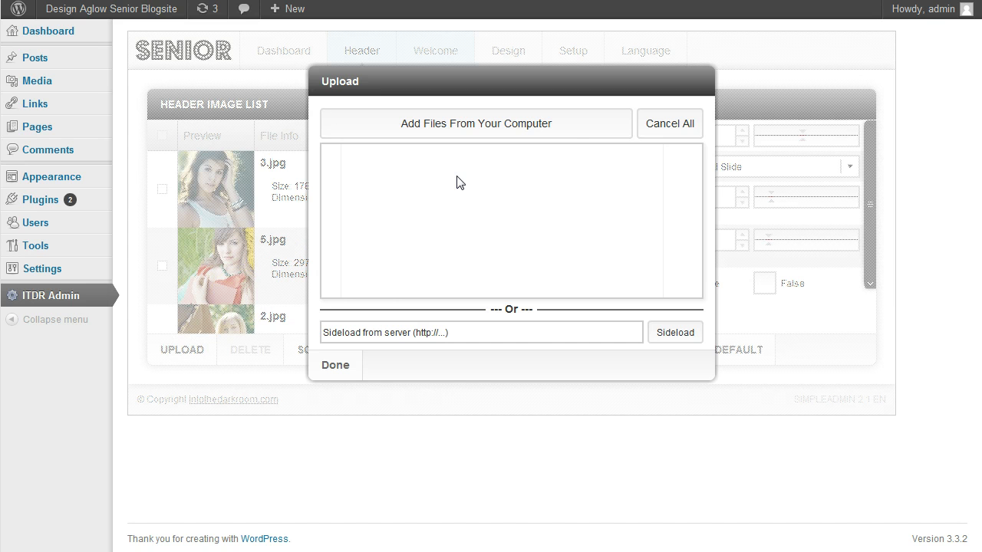
left_click(338, 366)
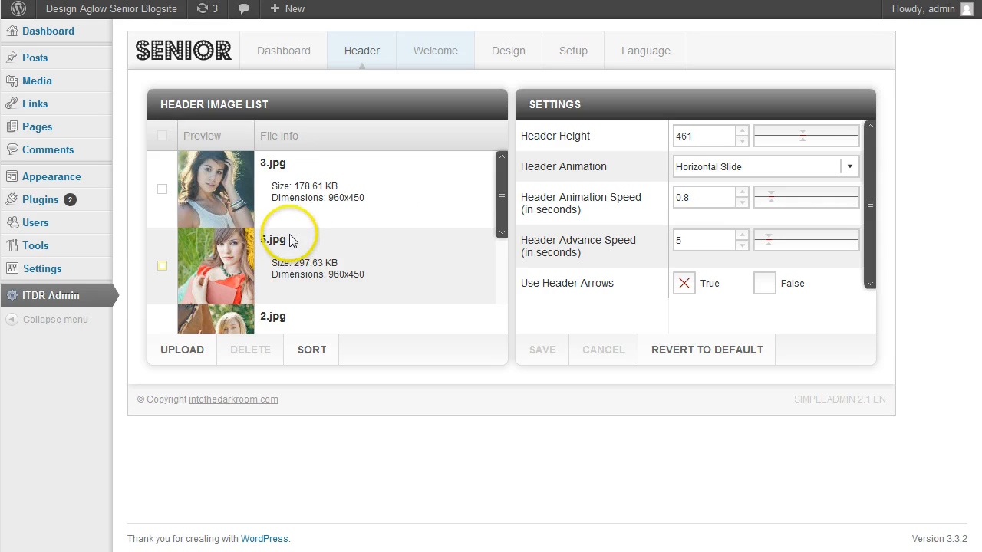
left_click(316, 356)
left_click_drag(552, 259, 506, 269)
left_click(272, 314)
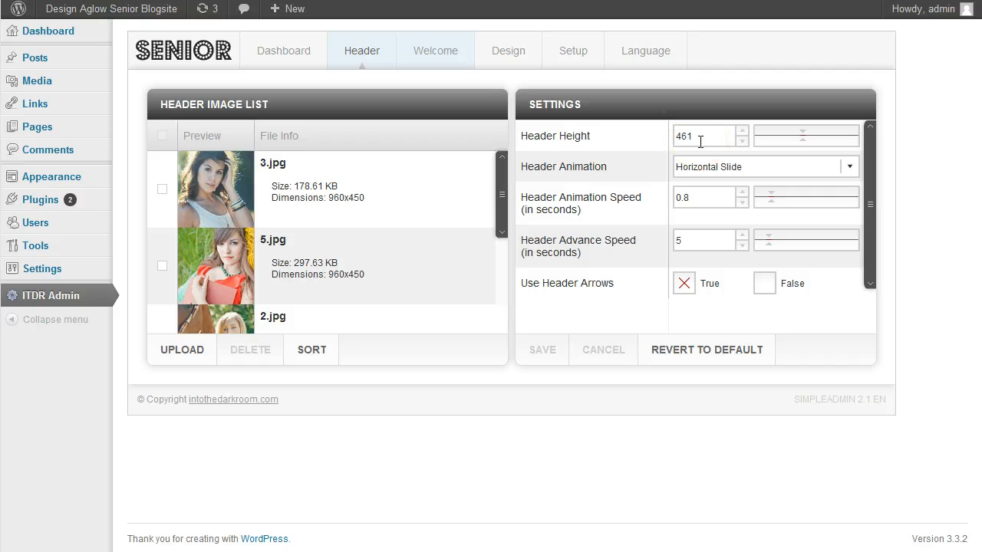
Step: View the available header animation options, then try Use Header Arrows as False and set it back to True
left_click(850, 167)
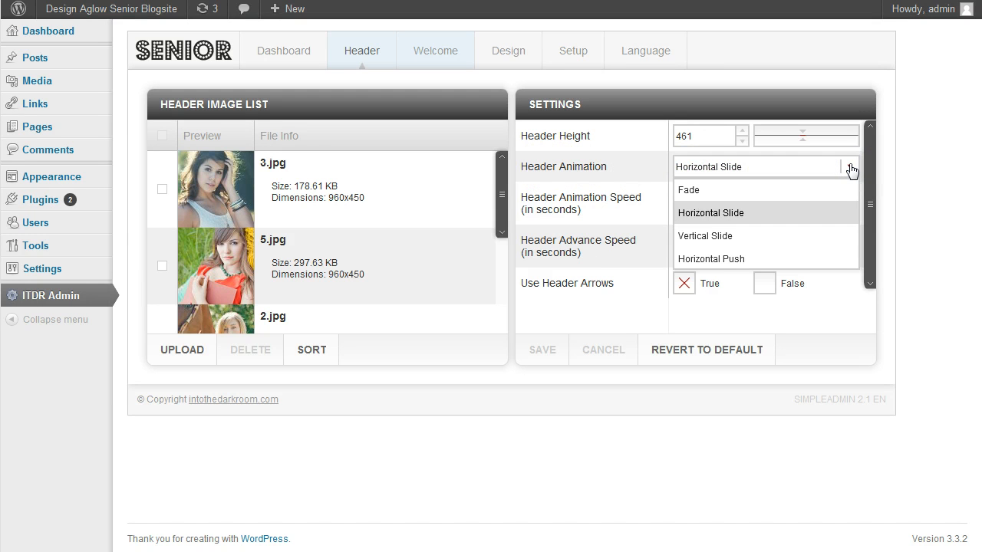
left_click(850, 168)
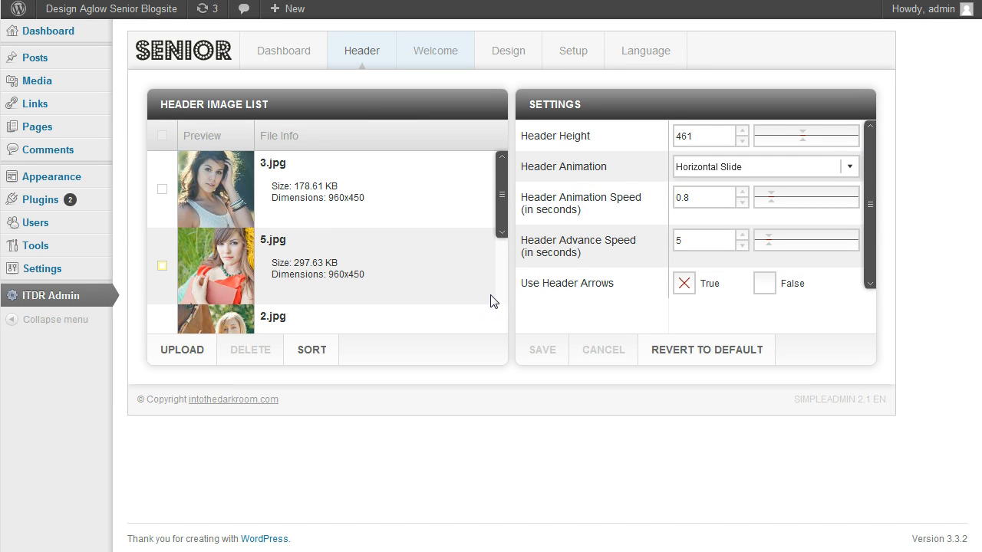
left_click(598, 247)
left_click(765, 290)
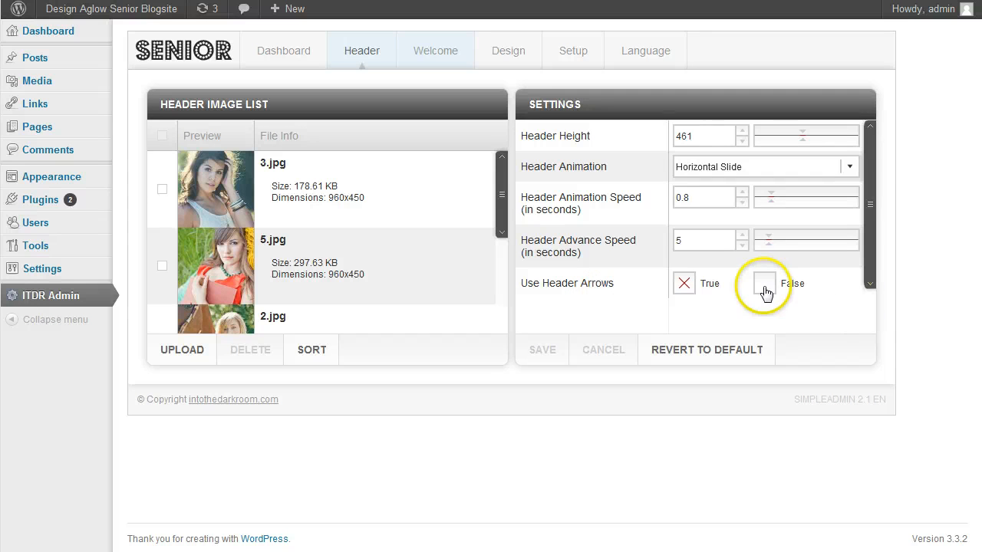
left_click(685, 285)
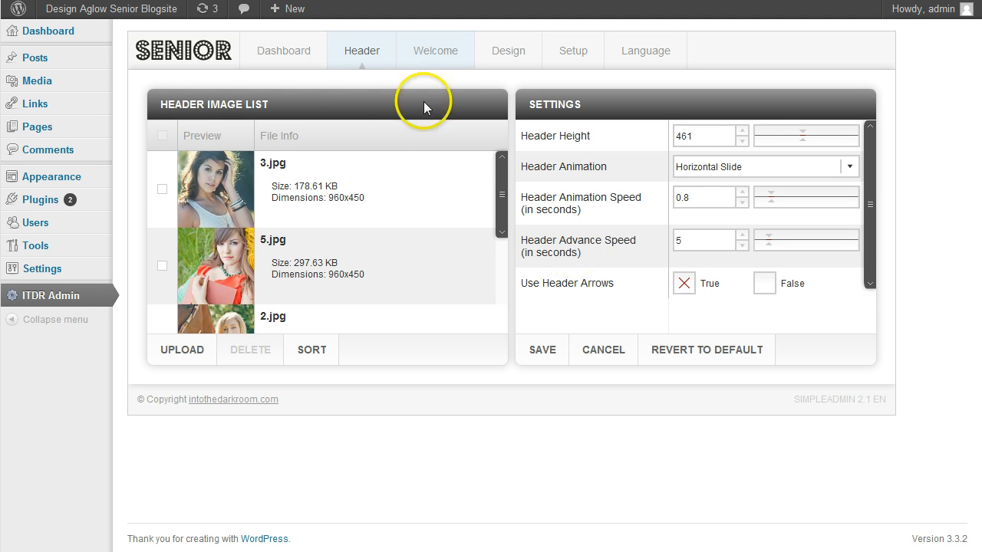
Step: Examine the title and description text in the Welcome settings
left_click(435, 62)
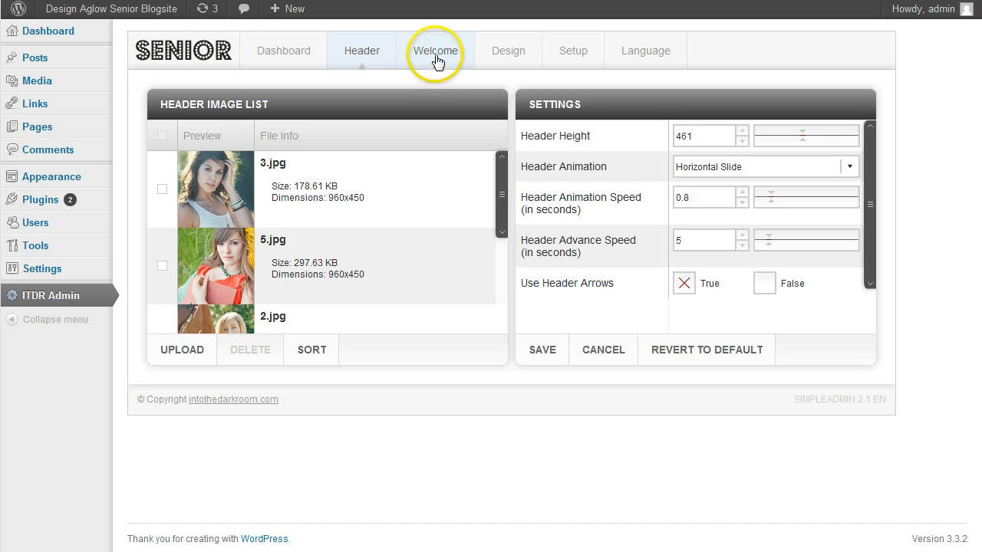
left_click(377, 263)
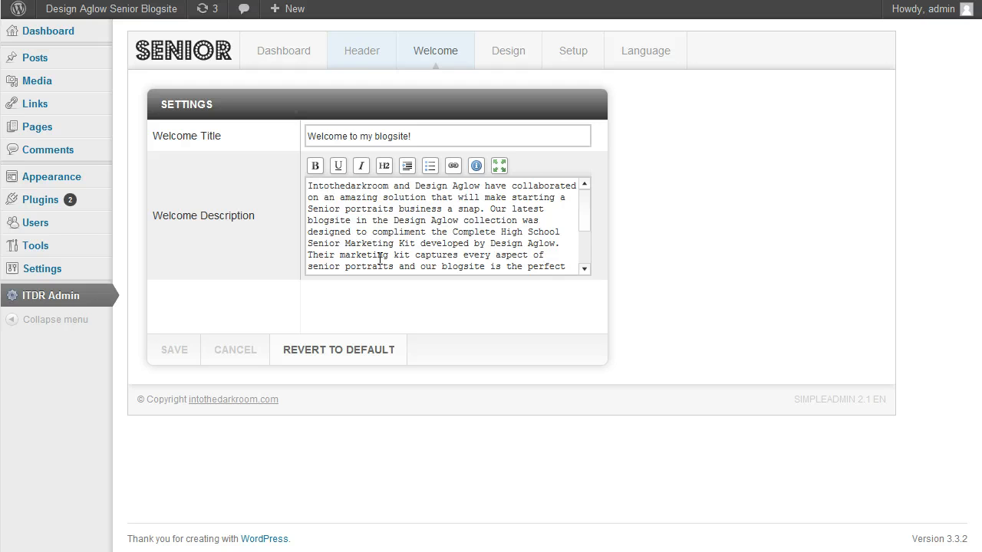
left_click(422, 135)
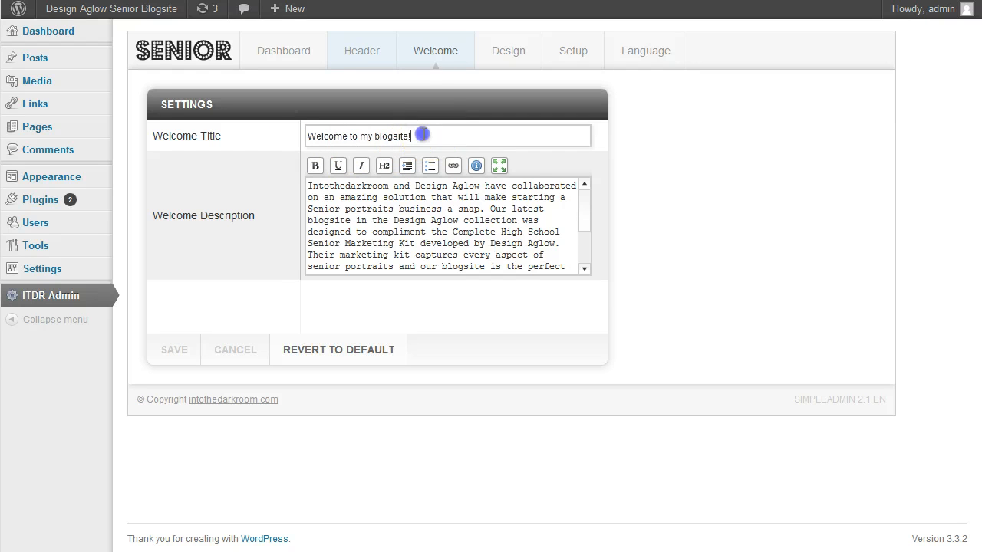
left_click_drag(421, 135, 292, 127)
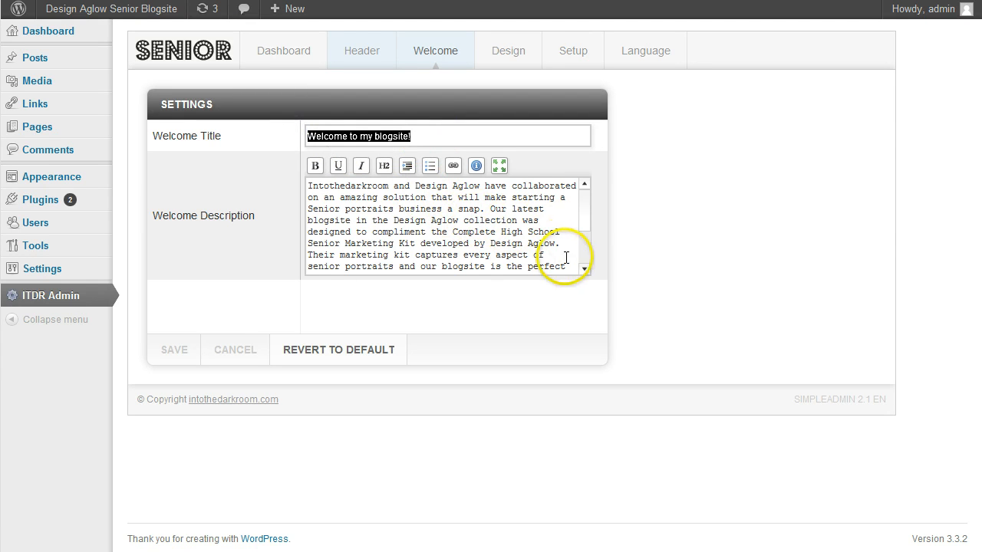
left_click_drag(588, 201, 585, 256)
left_click_drag(441, 268, 252, 164)
left_click(596, 193)
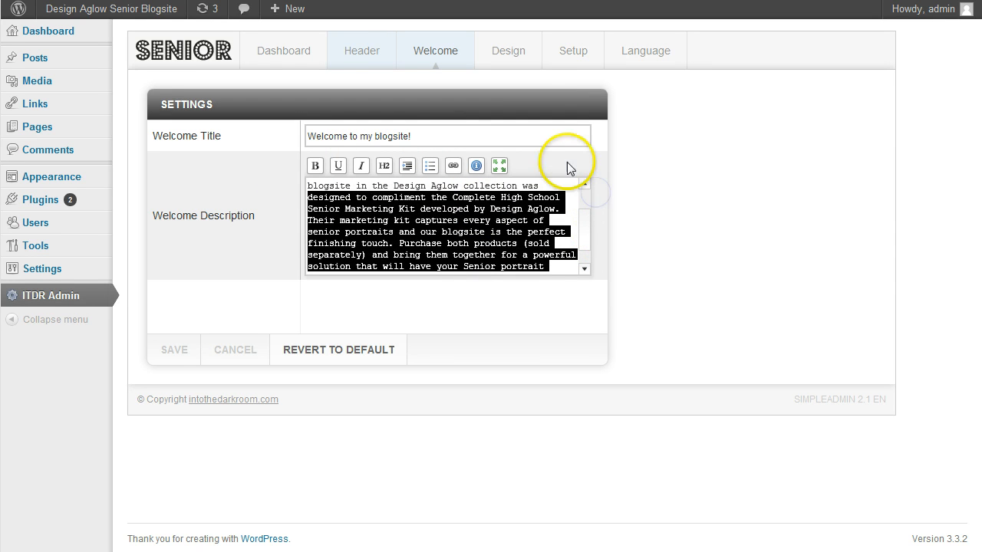
left_click(549, 186)
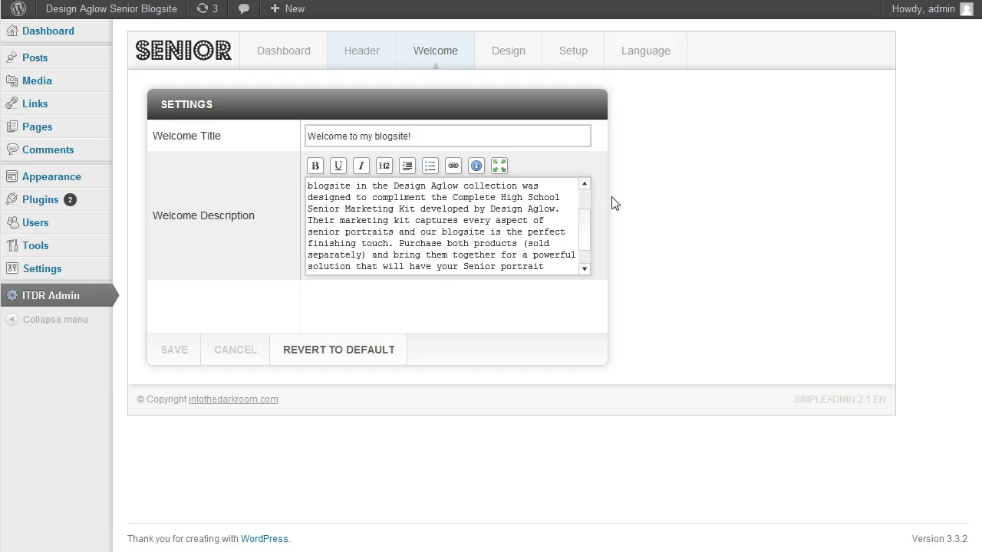
Step: Examine the general Setup settings, from the browser title separator and footer copyright to the Google Analytics code and archived comments feature
left_click(500, 63)
left_click(574, 59)
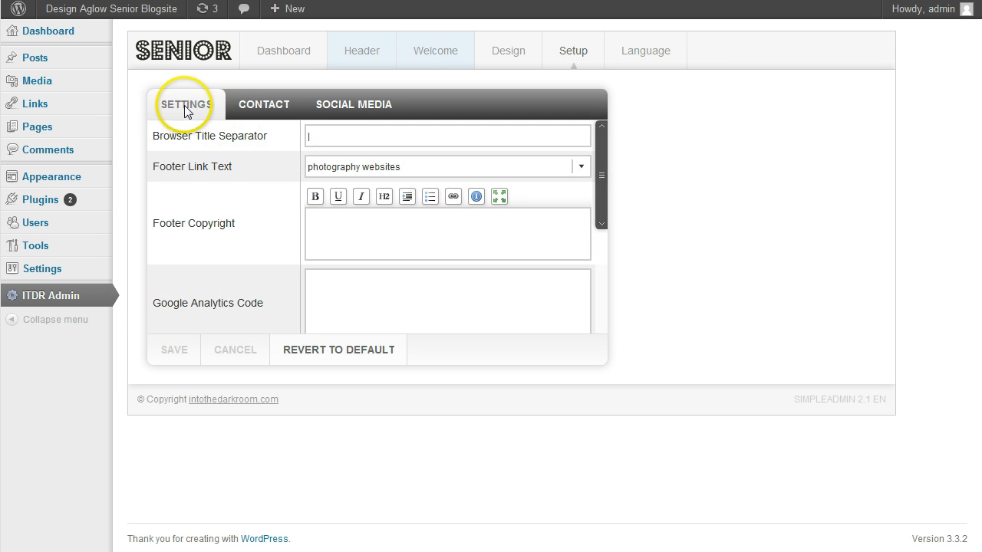
left_click(293, 138)
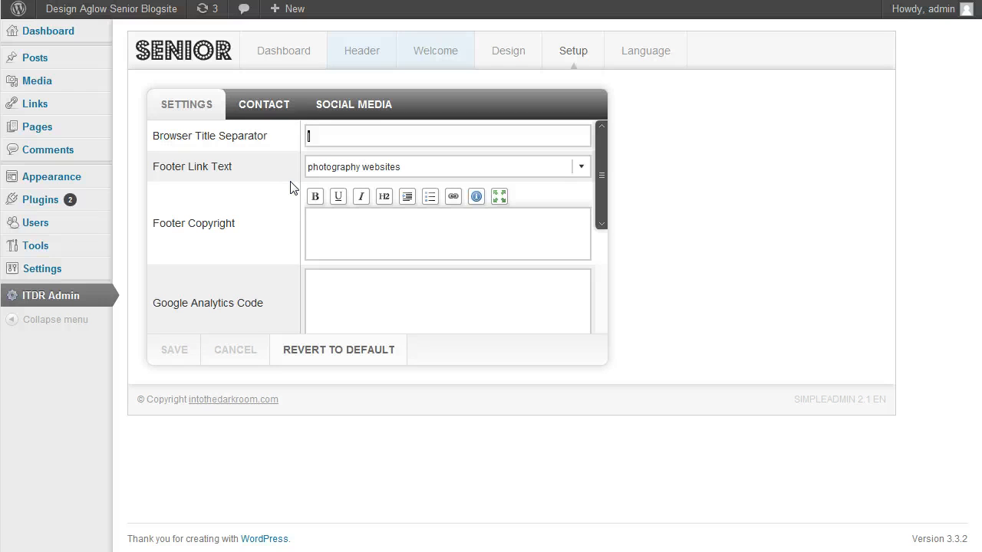
left_click(316, 137)
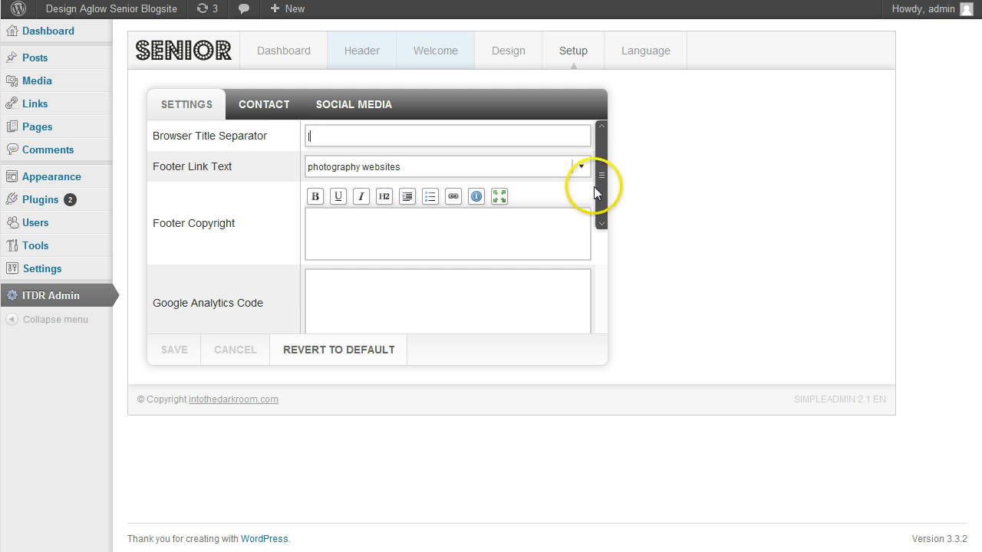
left_click_drag(604, 178, 601, 205)
left_click(344, 159)
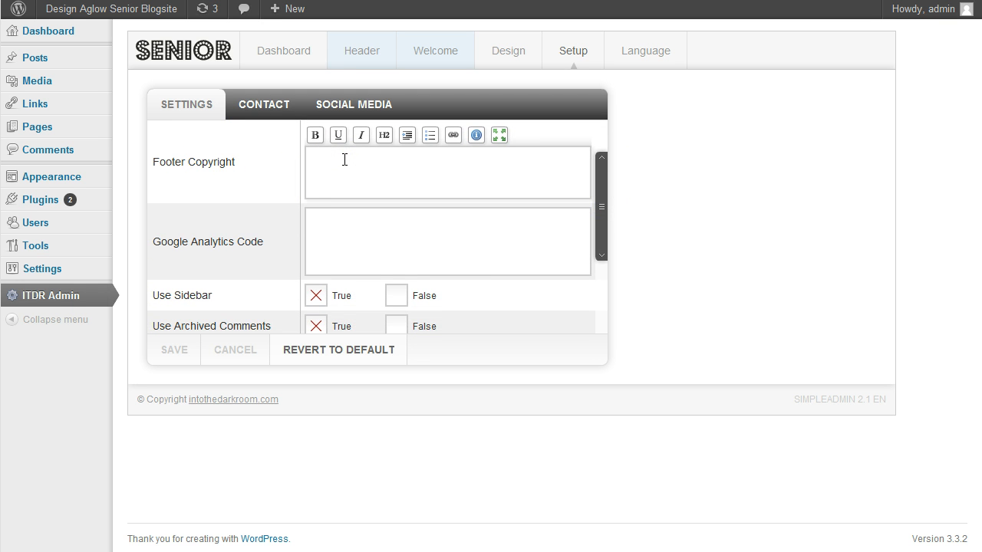
left_click(344, 226)
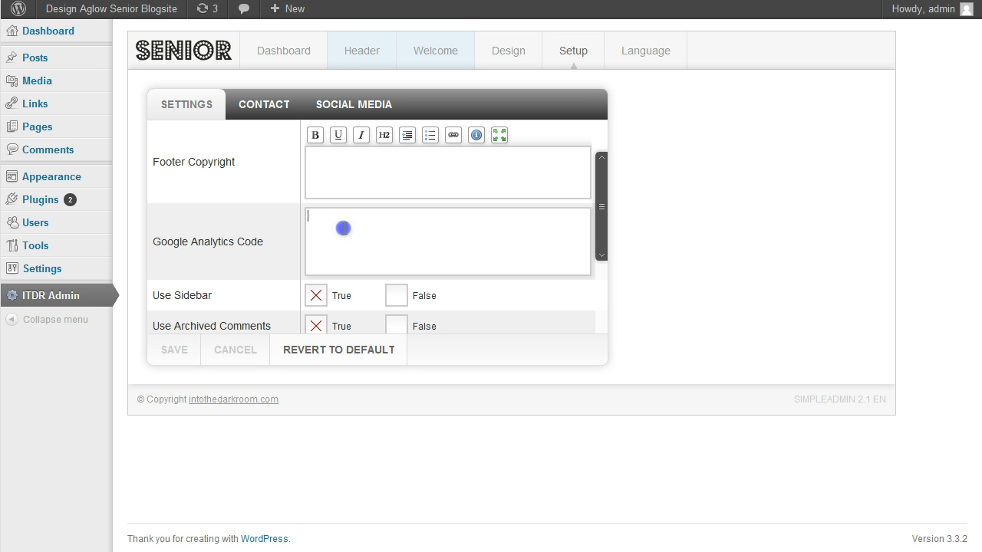
left_click_drag(596, 193, 602, 261)
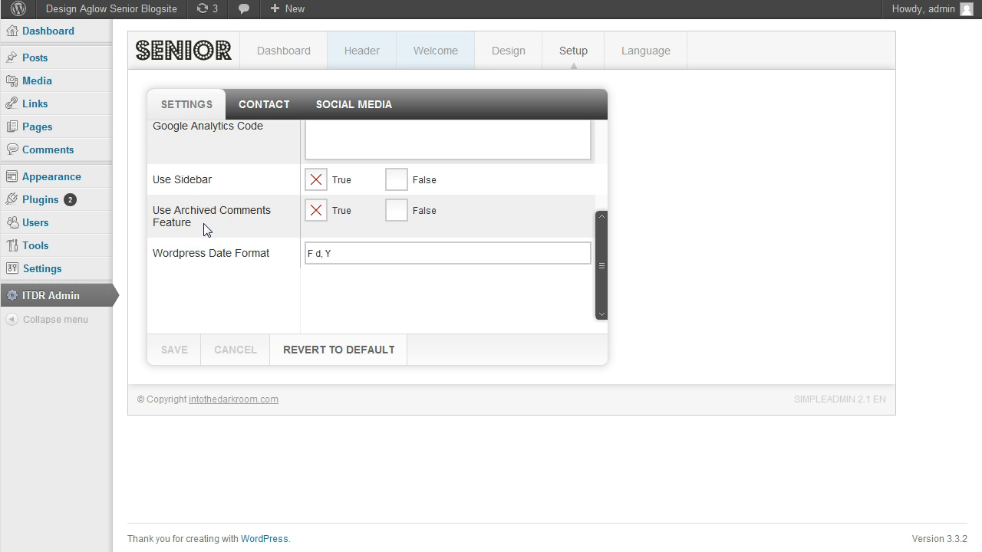
left_click(316, 213)
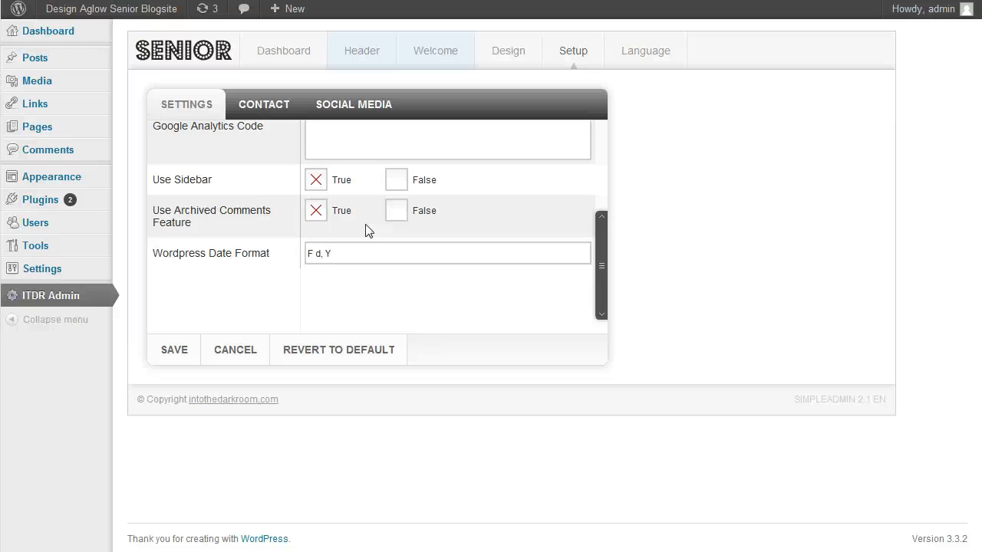
Step: Review the Contact settings and select the HTML embed code for the Empire State Building map in Google Maps
left_click(268, 105)
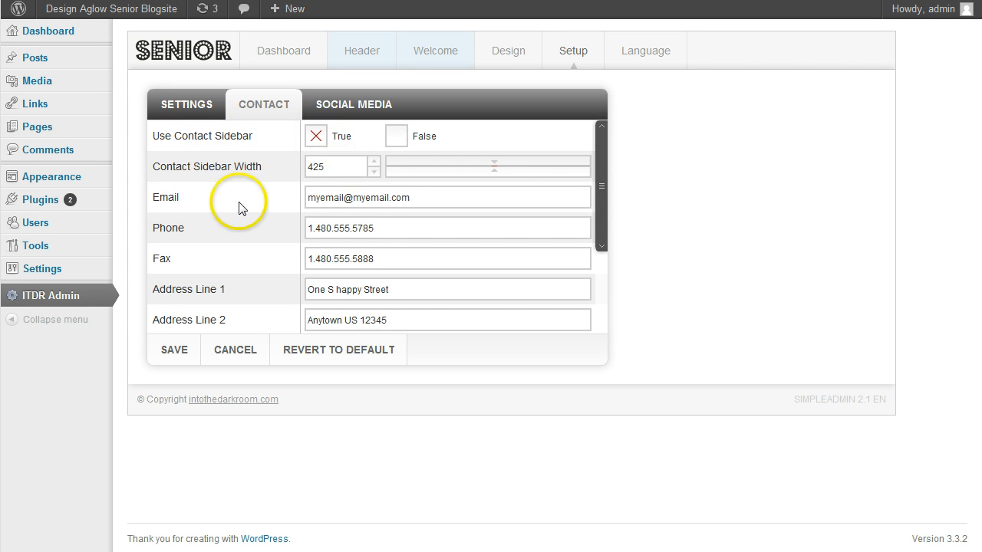
left_click(601, 204)
left_click_drag(601, 204, 602, 286)
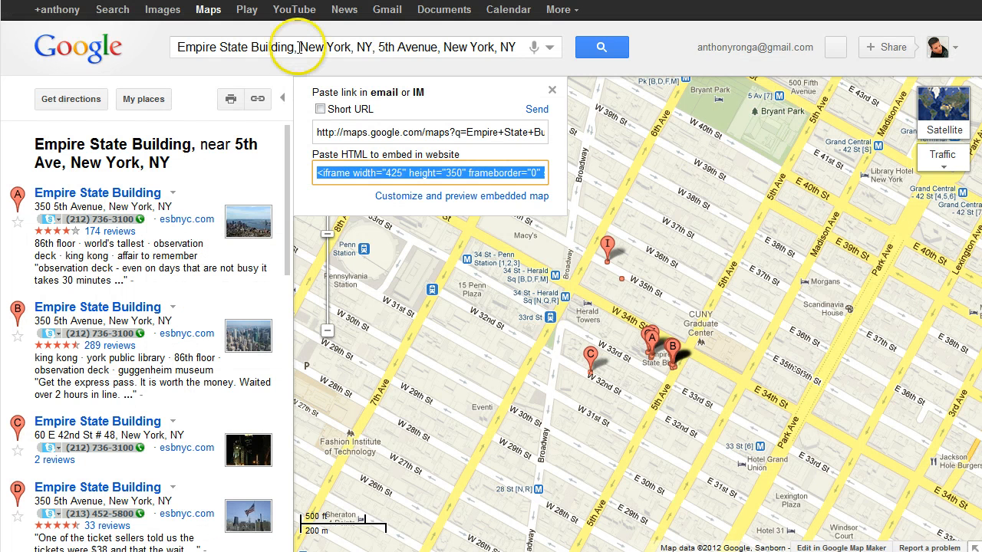
left_click(257, 99)
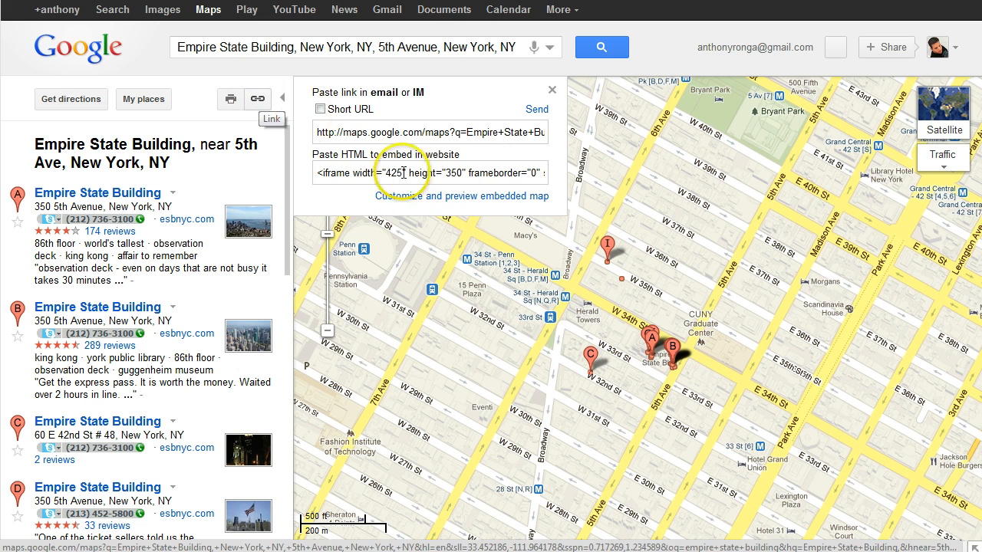
left_click(361, 170)
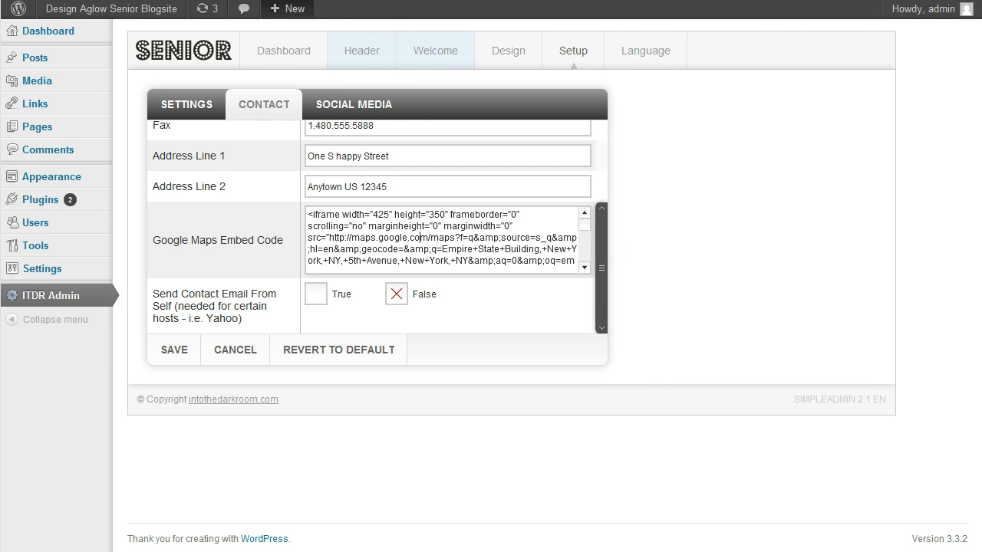
Step: Switch to the published site's Contact page and inspect the form's name and message fields
mouse_move(290, 9)
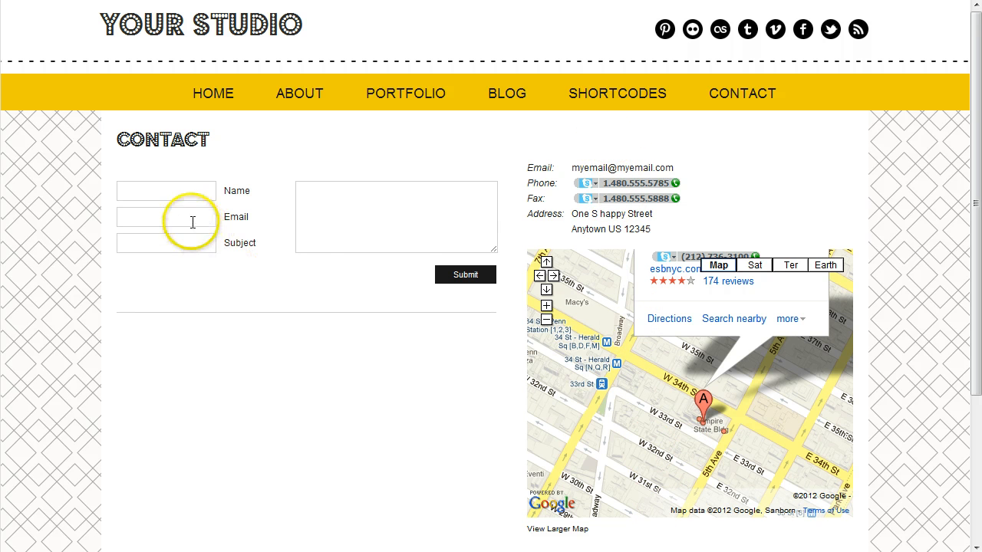
left_click(331, 221)
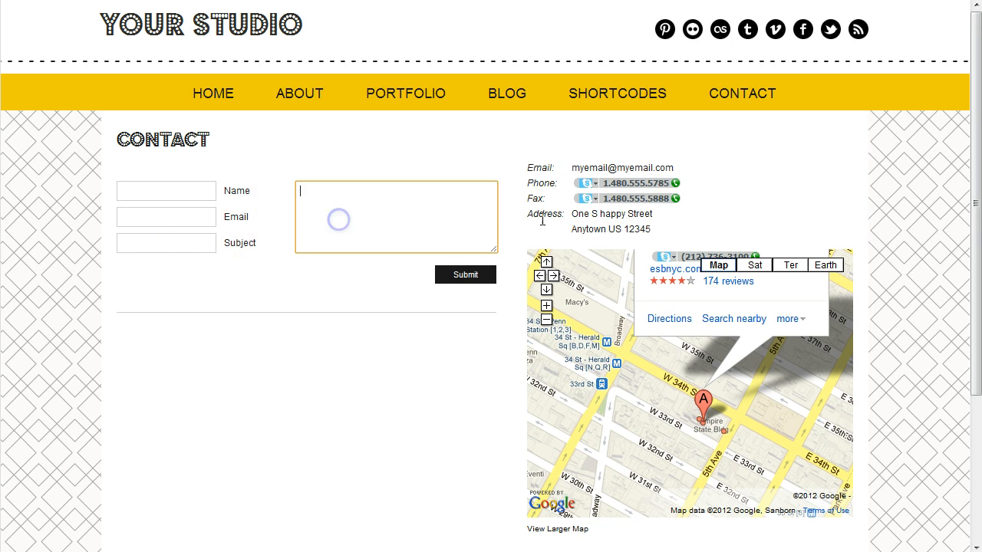
left_click(180, 196)
left_click(373, 209)
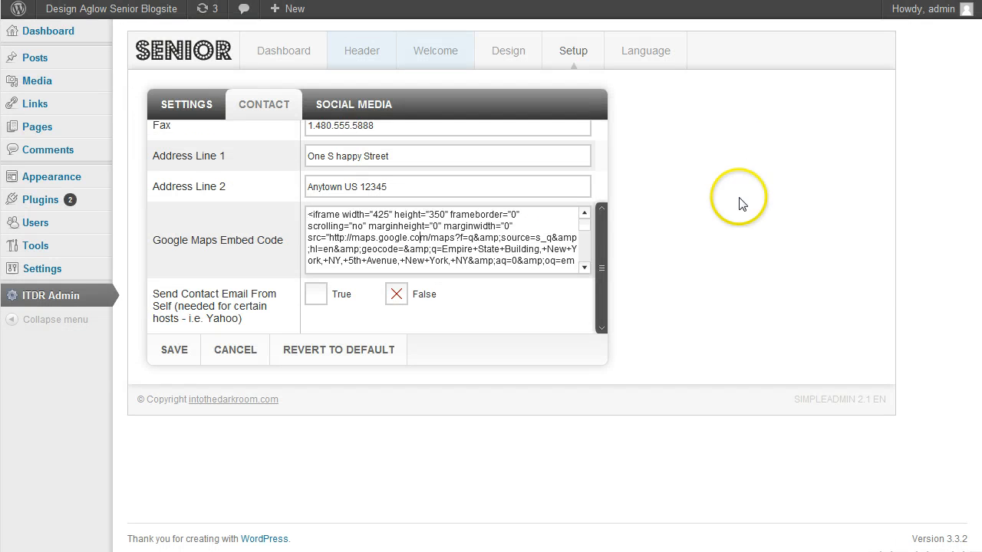
Step: Examine the Social Media setup settings, from the Twitter and Facebook comment options through the profile links to the Pin It button
left_click(361, 105)
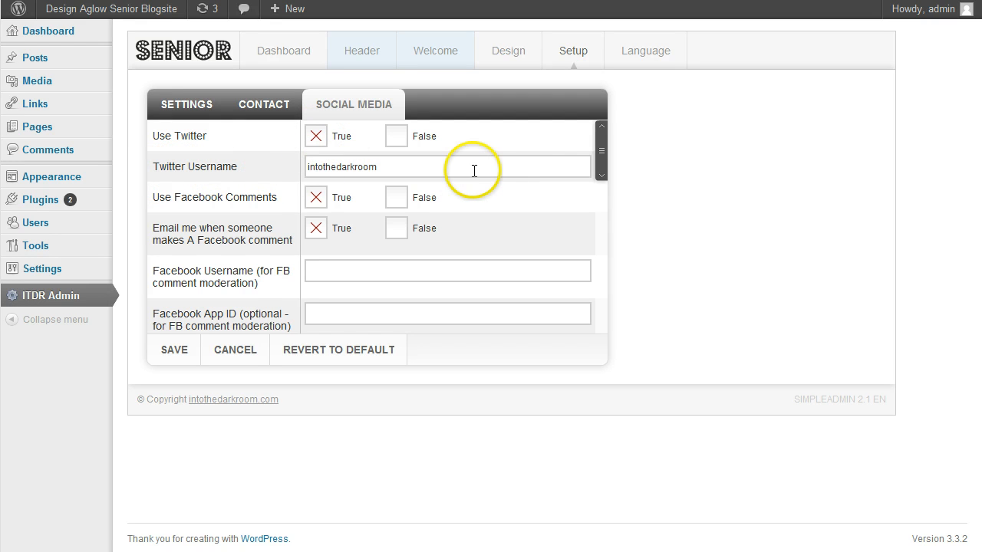
left_click_drag(603, 158, 603, 177)
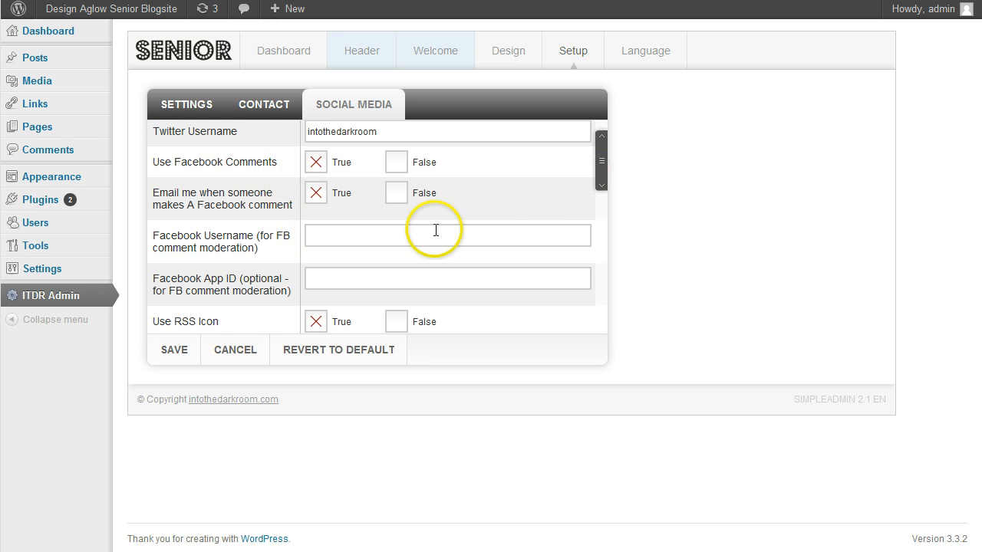
left_click_drag(601, 172, 601, 217)
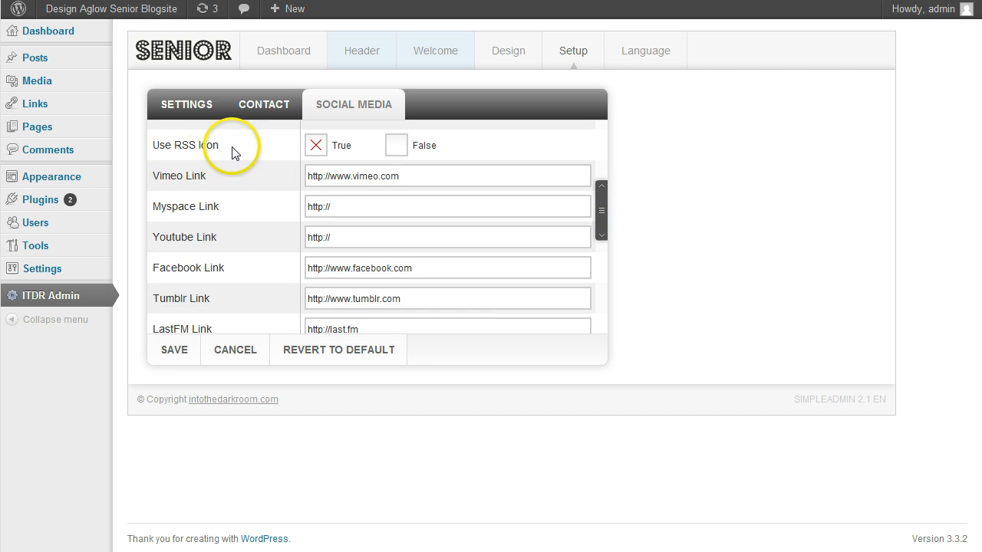
left_click_drag(425, 177, 300, 179)
left_click_drag(406, 267, 306, 267)
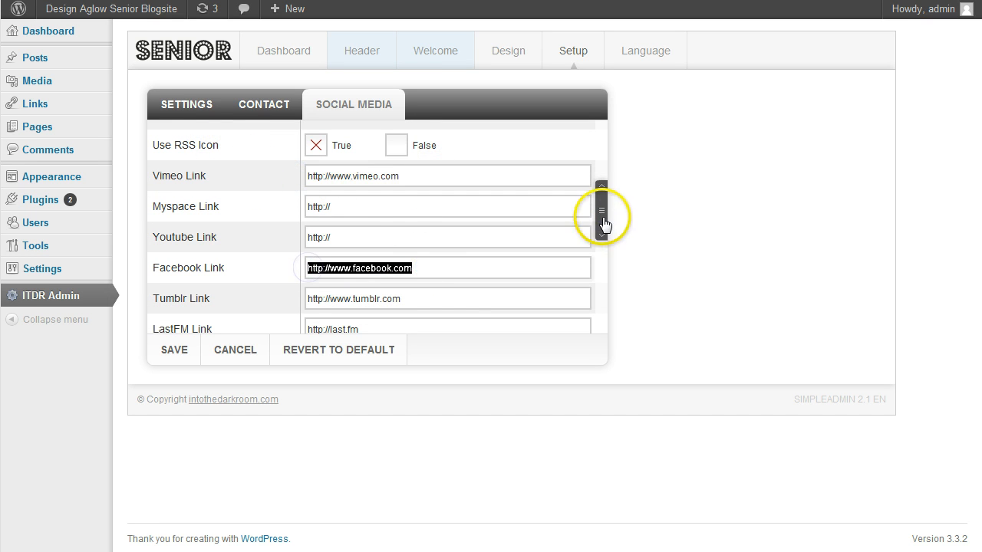
left_click_drag(603, 216, 606, 290)
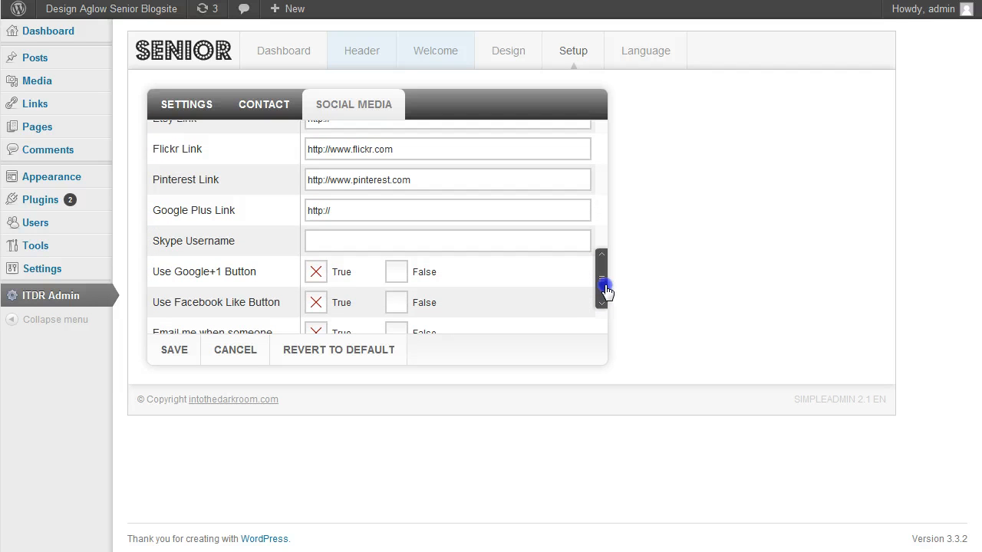
left_click_drag(606, 290, 606, 328)
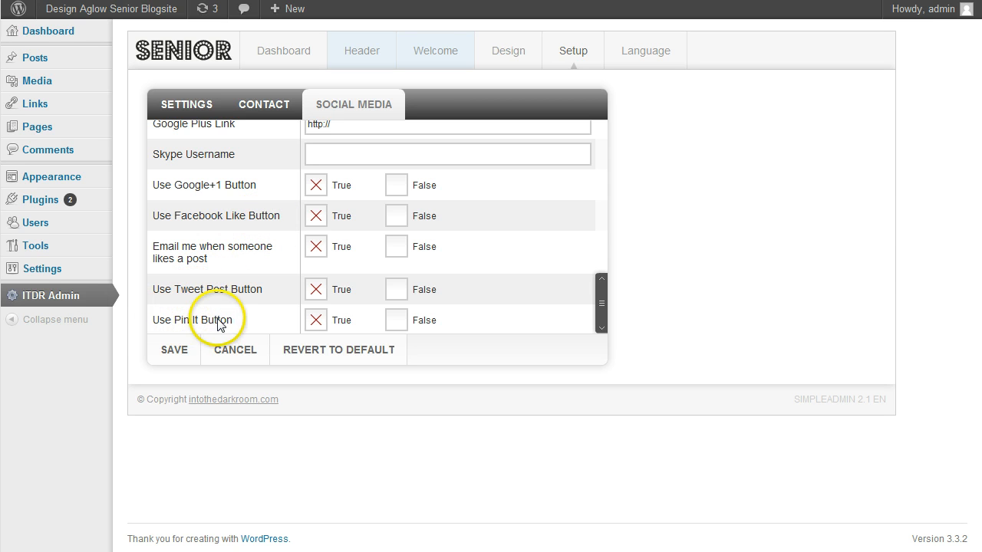
left_click(599, 327)
mouse_move(599, 329)
left_mouse_down()
mouse_move(601, 309)
mouse_move(605, 336)
mouse_move(605, 149)
mouse_move(607, 326)
left_mouse_up()
left_click(658, 259)
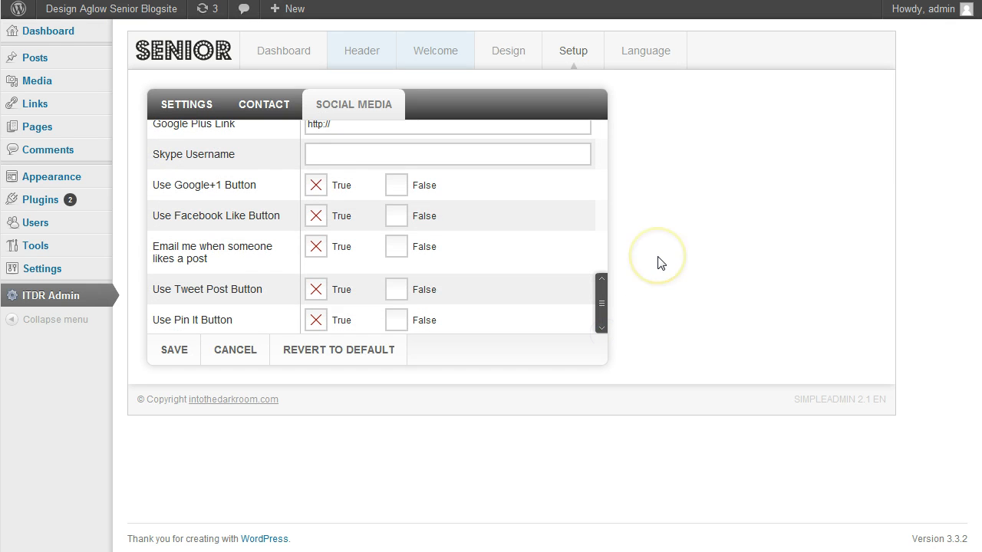